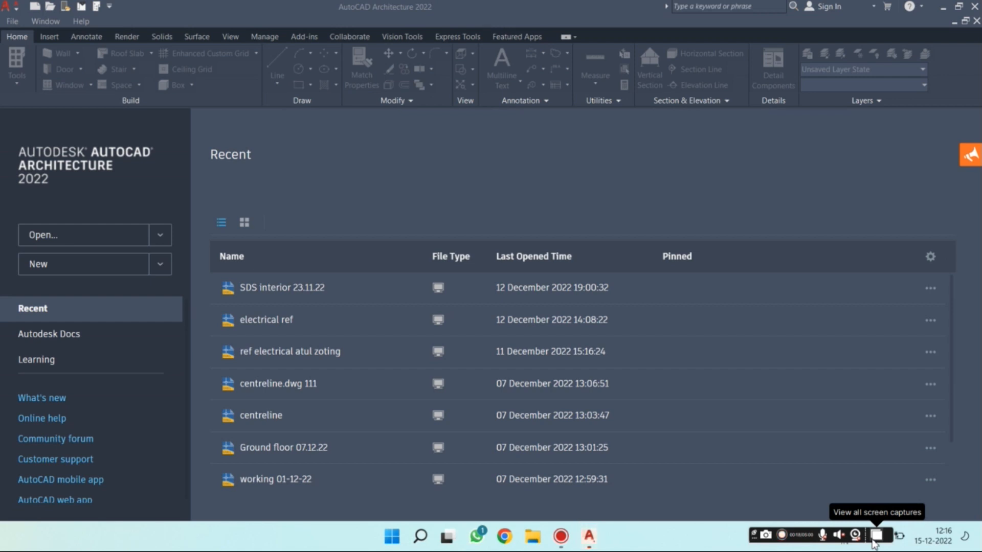
Create a new drawing and draw a closed horizontal rectangle from four straight segments with the Line command.
{"action": "left_click", "coordinate": [102, 270]}
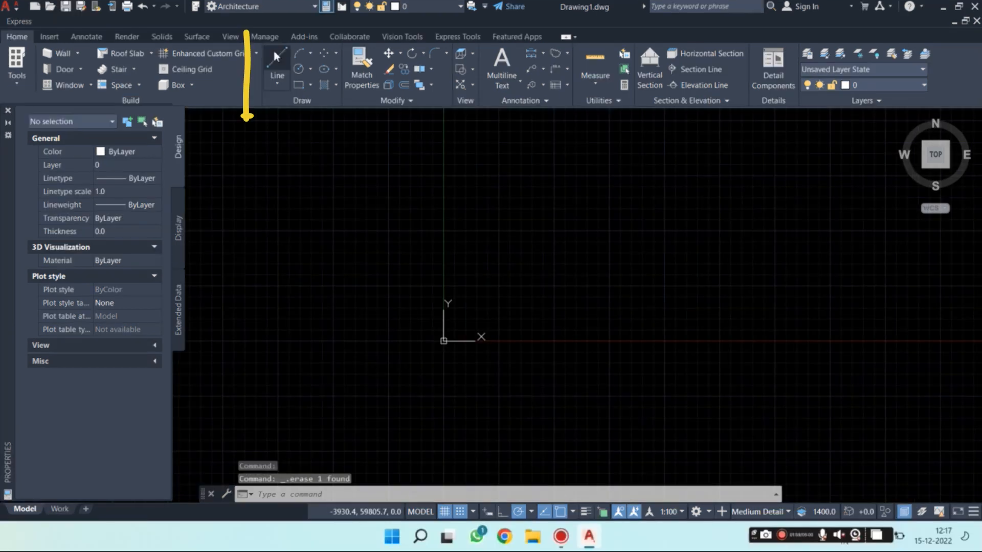
{"action": "type", "text": "l"}
{"action": "key", "text": "Return"}
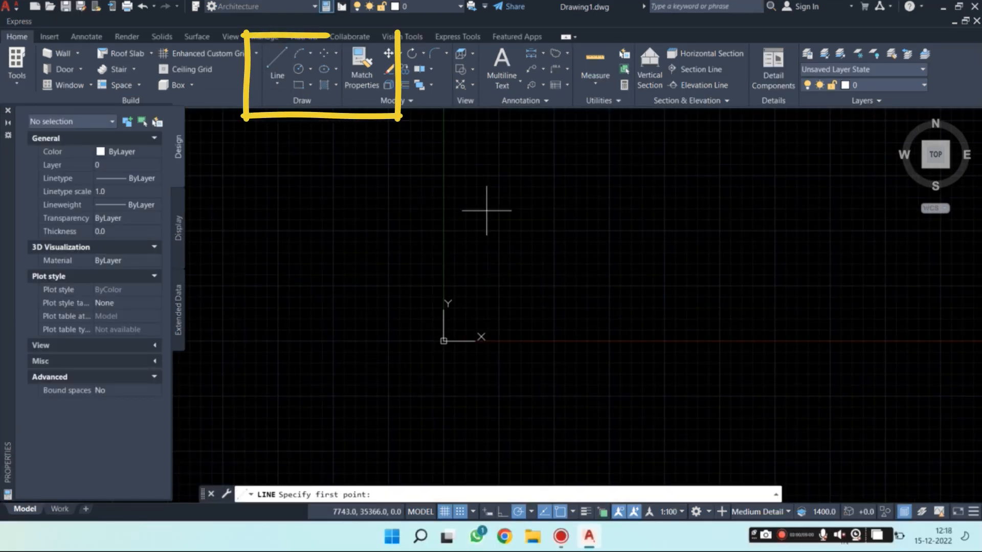
{"action": "scroll", "coordinate": [521, 188], "scroll_direction": "up", "scroll_amount": 5}
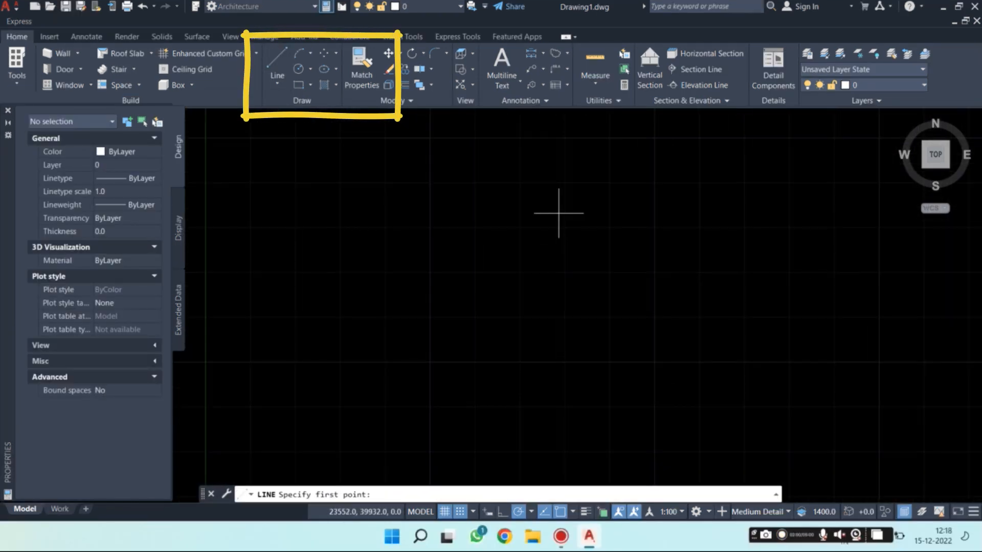
{"action": "left_click", "coordinate": [513, 204]}
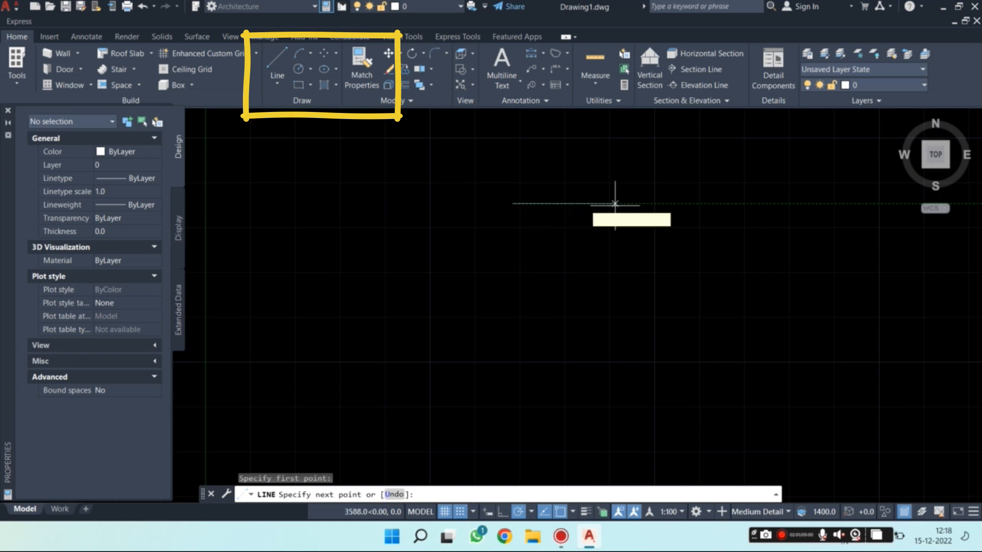
{"action": "left_click", "coordinate": [704, 204]}
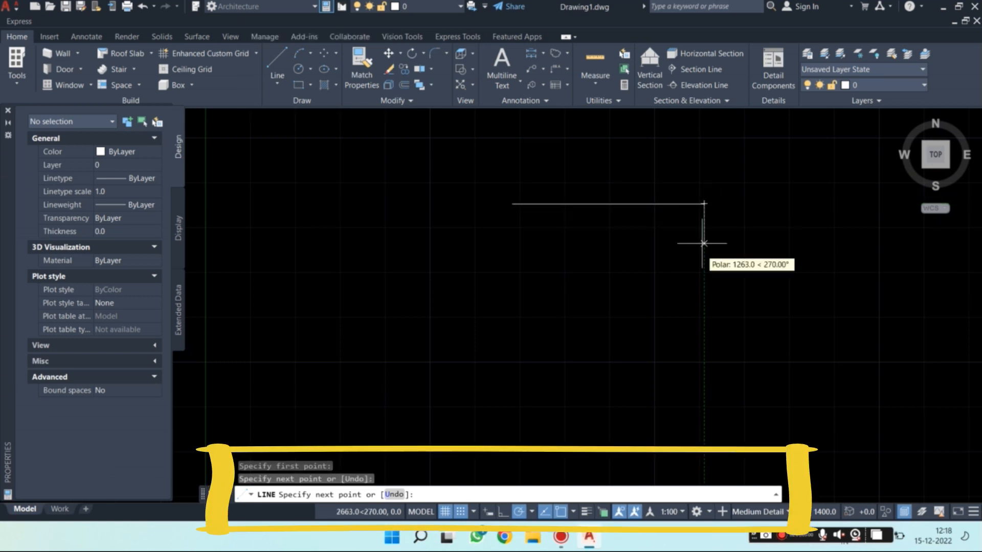
{"action": "left_click", "coordinate": [703, 304]}
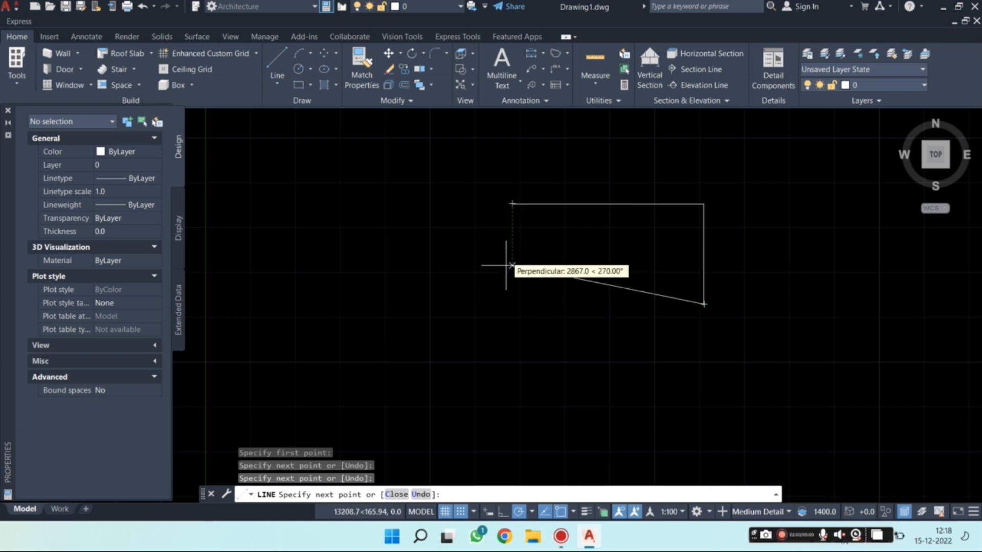
{"action": "left_click", "coordinate": [512, 304]}
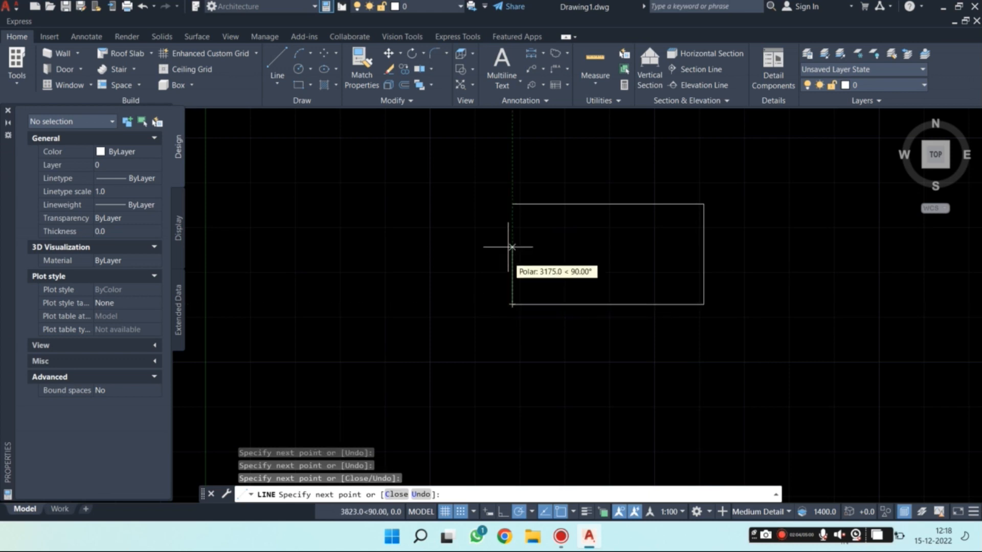
{"action": "left_click", "coordinate": [512, 204]}
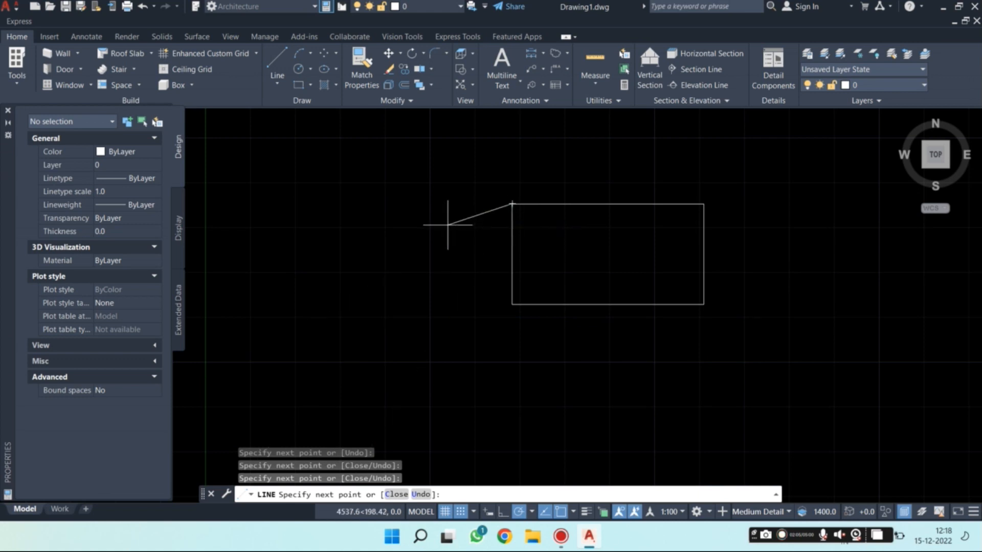
{"action": "key", "text": "Return"}
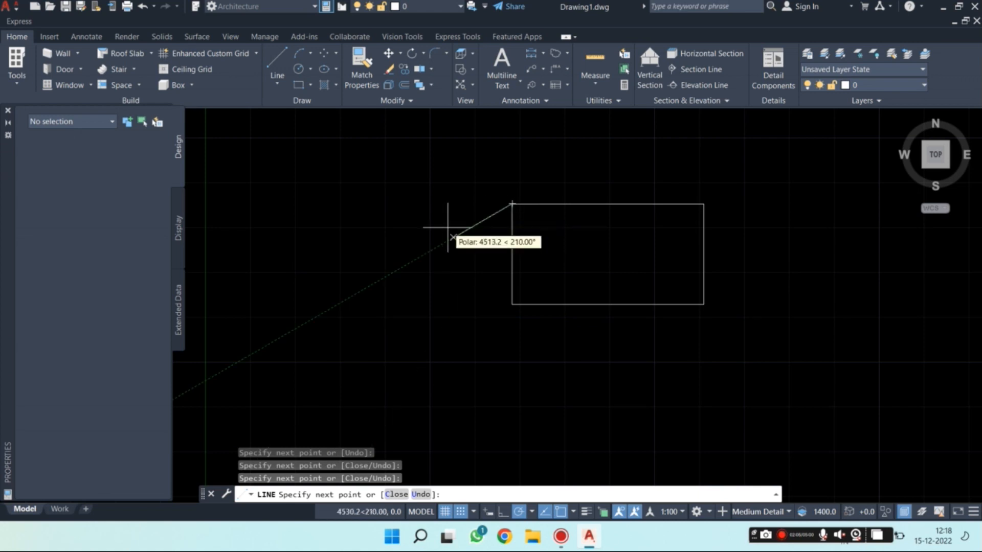
Draw a three-point arc joining the free ends of the two perpendicular lines, bulging away from their shared corner.
{"action": "scroll", "coordinate": [422, 236], "scroll_direction": "down", "scroll_amount": 2}
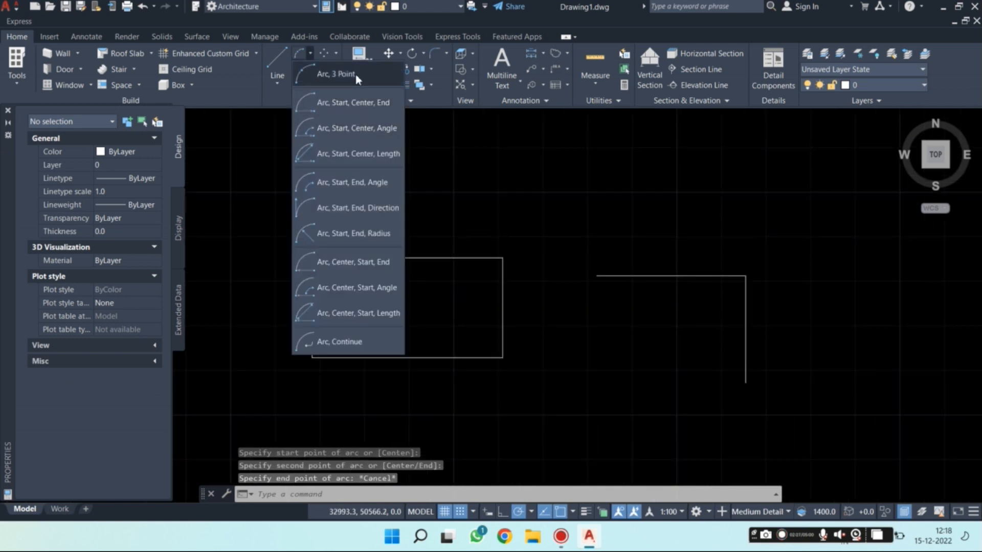
{"action": "left_click", "coordinate": [338, 77]}
{"action": "left_click", "coordinate": [597, 276]}
{"action": "left_click", "coordinate": [655, 345]}
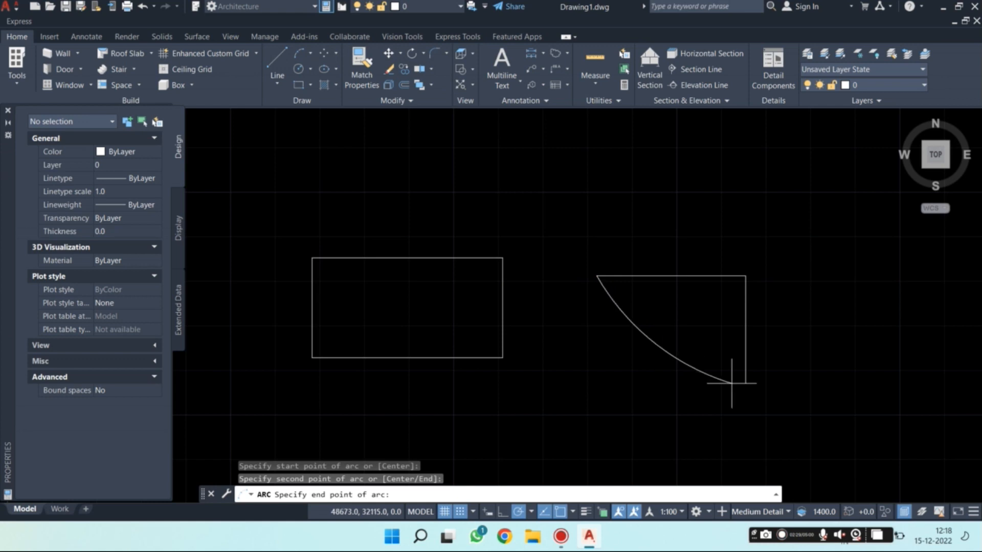
{"action": "left_click", "coordinate": [741, 383]}
{"action": "key", "text": "Escape"}
{"action": "key", "text": "Escape"}
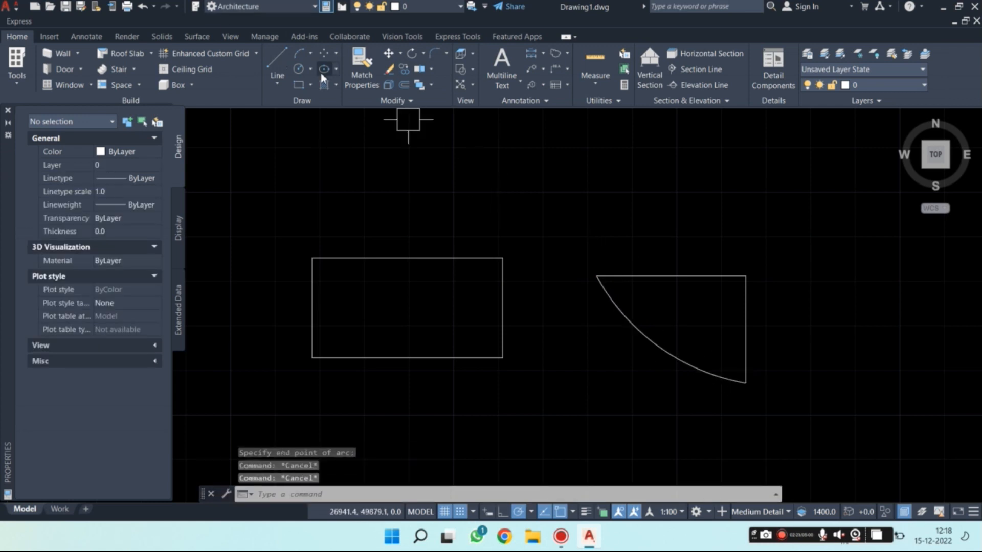
Draw a circle with a radius of about 5158 above and between the rectangle and the arc shape.
{"action": "left_click", "coordinate": [299, 69]}
{"action": "left_click", "coordinate": [584, 145]}
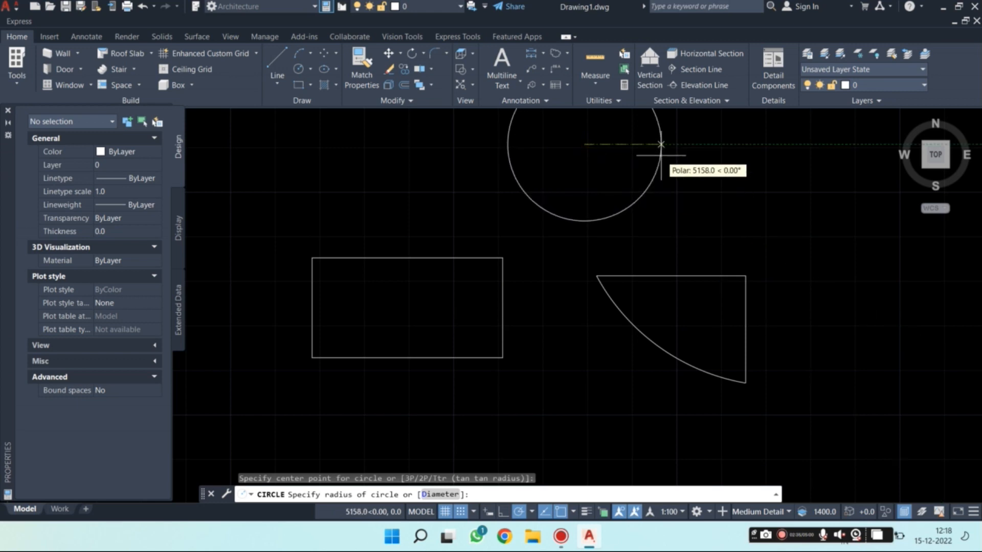
{"action": "left_click", "coordinate": [661, 144]}
Draw a nearly square rectangle with the Rectangle tool, its lower edge resting on the top edge of the four-line rectangle.
{"action": "left_click", "coordinate": [299, 85]}
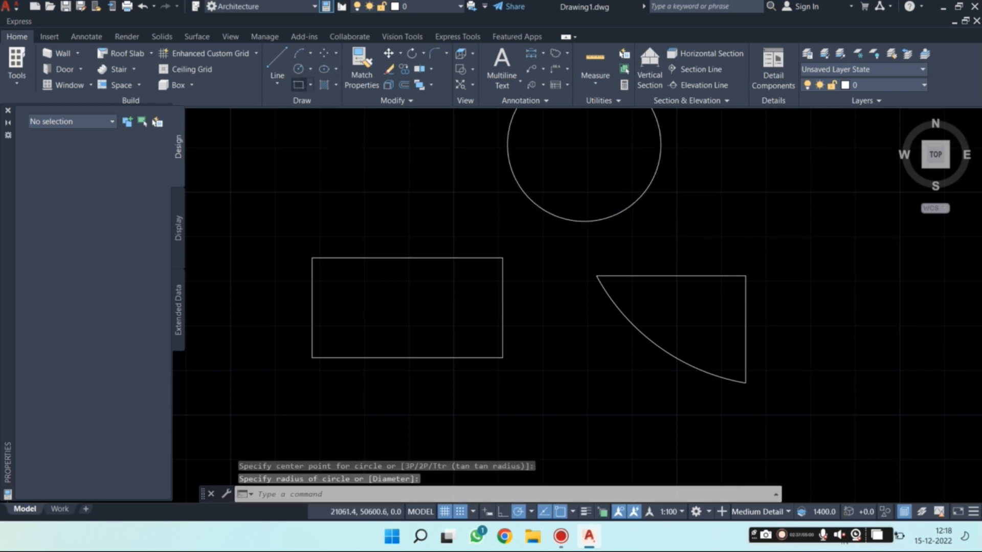
{"action": "left_click", "coordinate": [294, 146]}
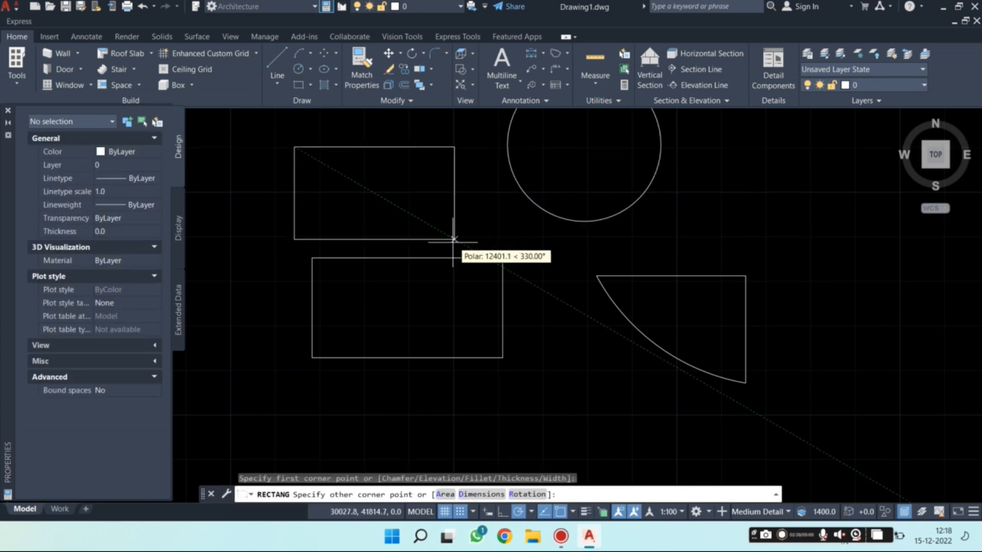
{"action": "left_click", "coordinate": [407, 258]}
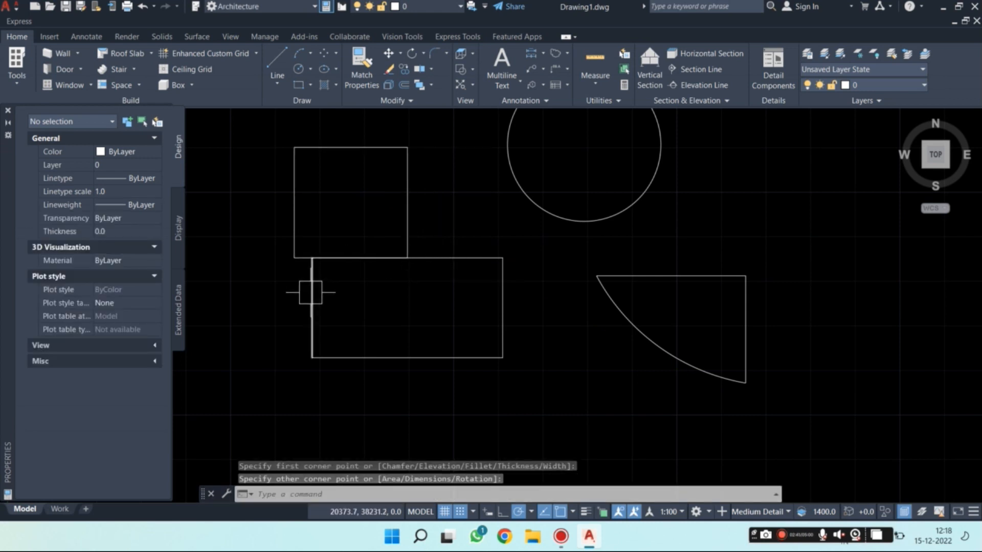
Draw a horizontal ellipse from its centre, to the right of the circle and above the arc shape.
{"action": "left_click", "coordinate": [324, 69]}
{"action": "left_click", "coordinate": [744, 200]}
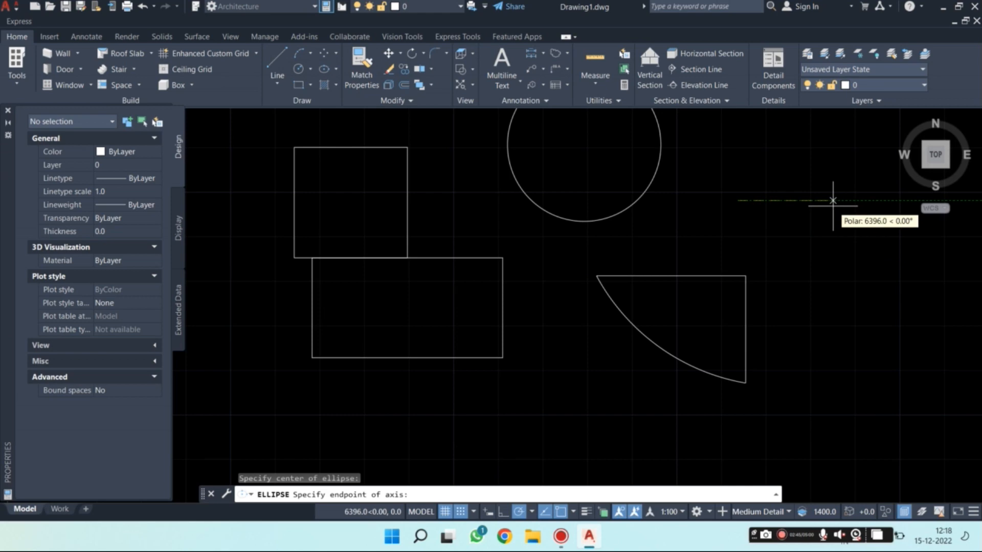
{"action": "left_click", "coordinate": [812, 201]}
{"action": "left_click", "coordinate": [698, 207]}
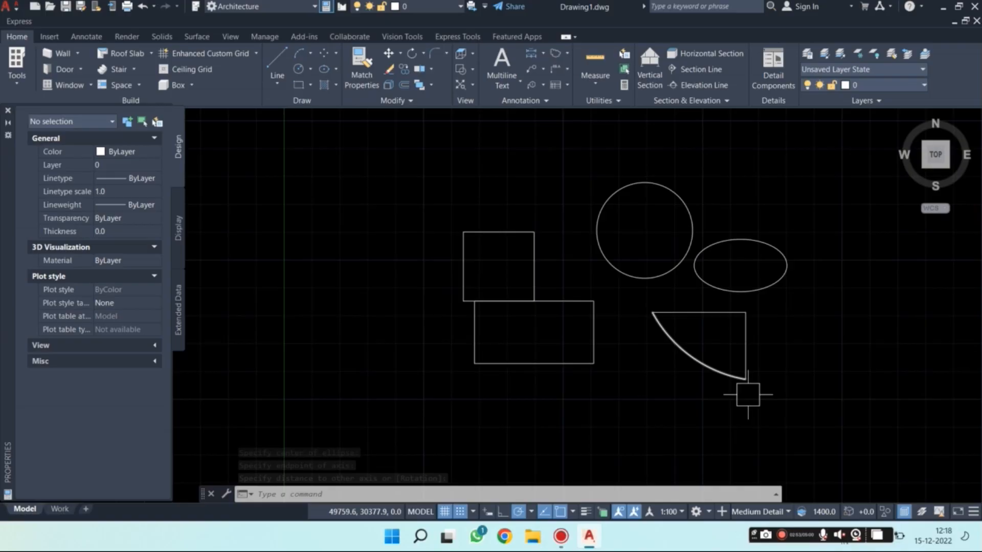
Examine the drawn shapes up close and as a whole by zooming and panning across the drawing.
{"action": "scroll", "coordinate": [748, 393], "scroll_direction": "up", "scroll_amount": 2}
{"action": "scroll", "coordinate": [338, 293], "scroll_direction": "up", "scroll_amount": 2}
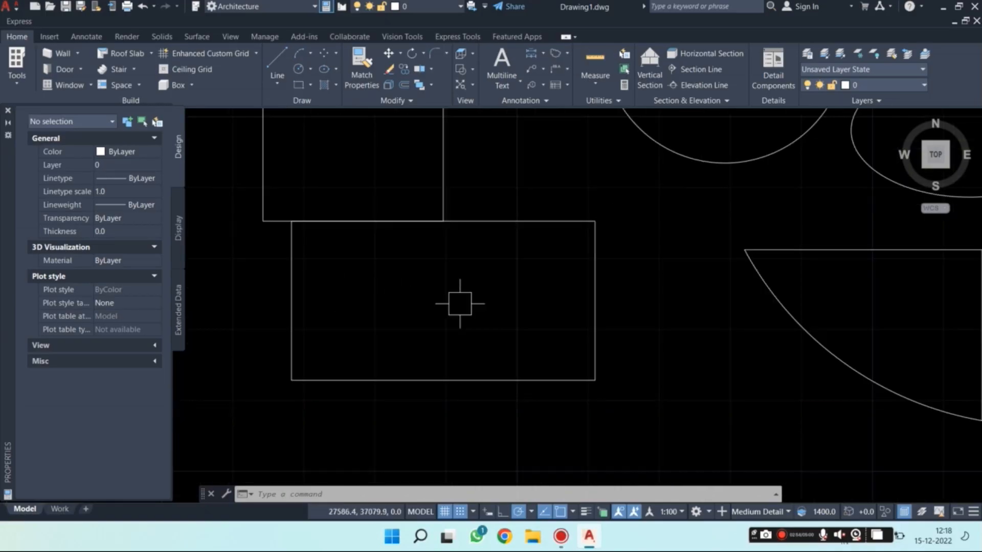
{"action": "scroll", "coordinate": [458, 301], "scroll_direction": "up", "scroll_amount": 2}
{"action": "mouse_move", "coordinate": [467, 302]}
{"action": "middle_mouse_down"}
{"action": "mouse_move", "coordinate": [621, 285]}
{"action": "mouse_move", "coordinate": [345, 369]}
{"action": "mouse_move", "coordinate": [106, 531]}
{"action": "mouse_move", "coordinate": [484, 480]}
{"action": "mouse_move", "coordinate": [690, 278]}
{"action": "mouse_move", "coordinate": [594, 301]}
{"action": "middle_mouse_up"}
{"action": "scroll", "coordinate": [593, 299], "scroll_direction": "down", "scroll_amount": 5}
{"action": "scroll", "coordinate": [778, 300], "scroll_direction": "up", "scroll_amount": 4}
{"action": "scroll", "coordinate": [735, 310], "scroll_direction": "down", "scroll_amount": 3}
{"action": "scroll", "coordinate": [761, 372], "scroll_direction": "down", "scroll_amount": 2}
{"action": "scroll", "coordinate": [781, 397], "scroll_direction": "up", "scroll_amount": 2}
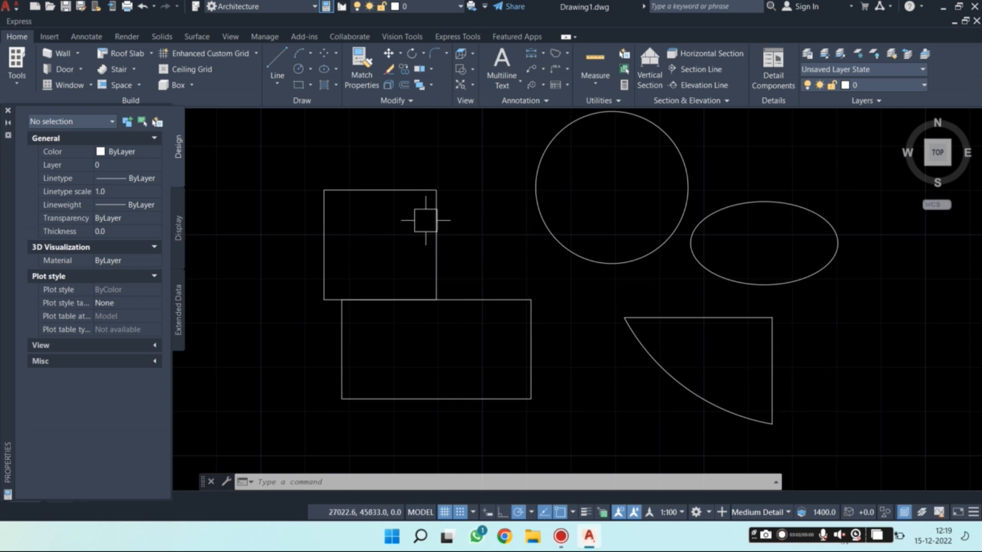
Select the square and the rectangle below it together with a selection window, and clear the selection.
{"action": "left_click", "coordinate": [291, 159]}
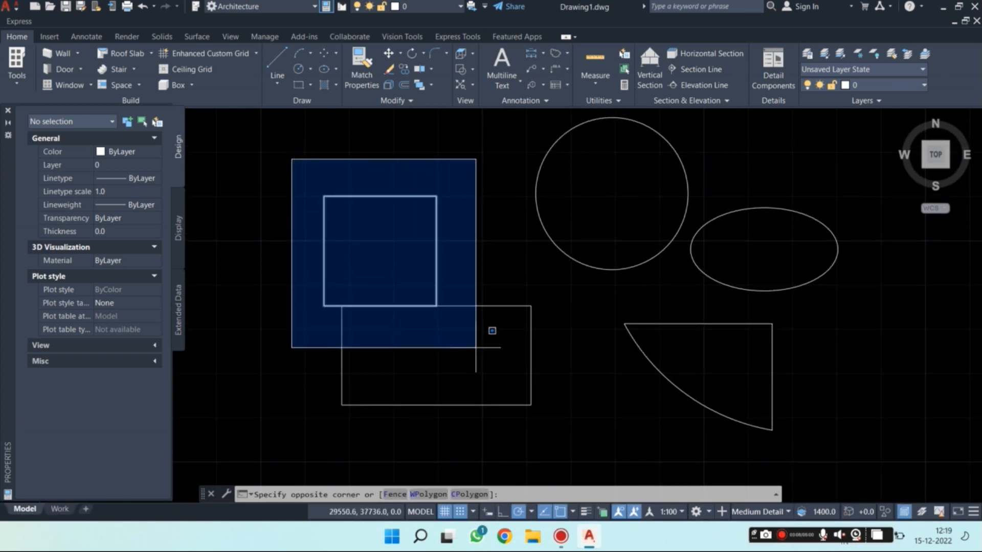
{"action": "left_click", "coordinate": [543, 428]}
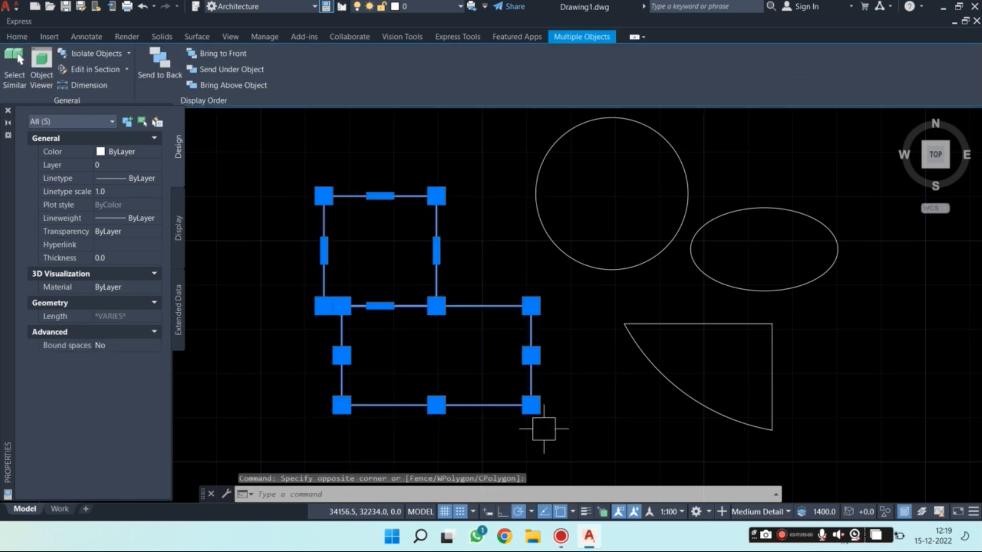
{"action": "scroll", "coordinate": [548, 383], "scroll_direction": "down", "scroll_amount": 3}
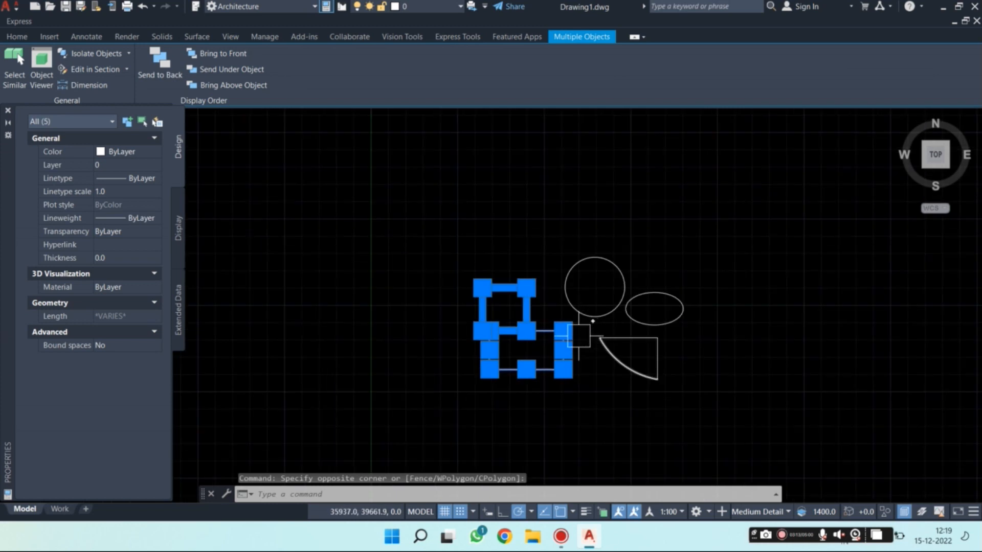
{"action": "scroll", "coordinate": [558, 386], "scroll_direction": "up", "scroll_amount": 2}
{"action": "key", "text": "Escape"}
Move the square horizontally to the left, clear of the rectangle, using the midpoint of its top edge as base point.
{"action": "mouse_move", "coordinate": [353, 222]}
{"action": "left_mouse_down"}
{"action": "mouse_move", "coordinate": [575, 149]}
{"action": "mouse_move", "coordinate": [763, 165]}
{"action": "mouse_move", "coordinate": [815, 390]}
{"action": "mouse_move", "coordinate": [594, 470]}
{"action": "mouse_move", "coordinate": [412, 383]}
{"action": "mouse_move", "coordinate": [435, 264]}
{"action": "mouse_move", "coordinate": [377, 213]}
{"action": "mouse_move", "coordinate": [366, 218]}
{"action": "left_mouse_up"}
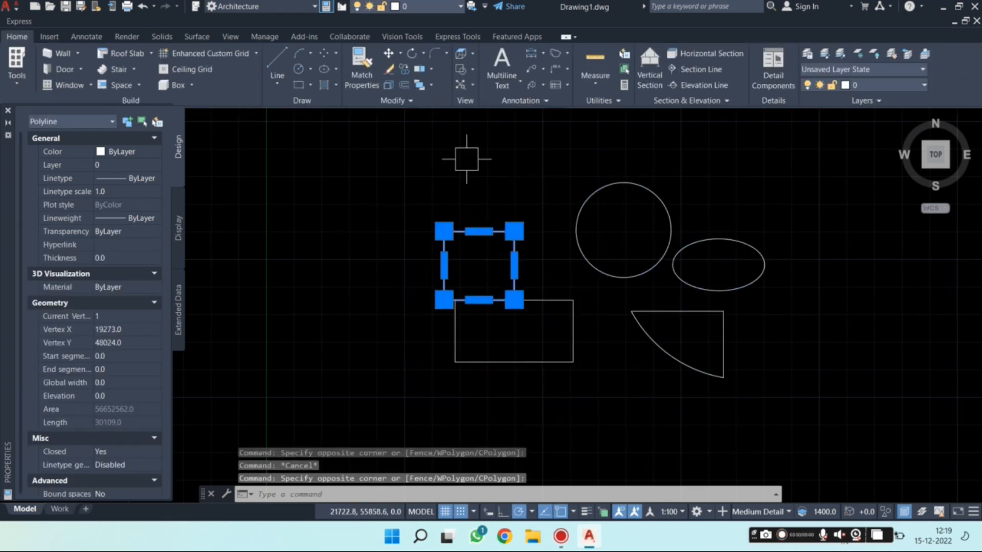
{"action": "left_click", "coordinate": [389, 56]}
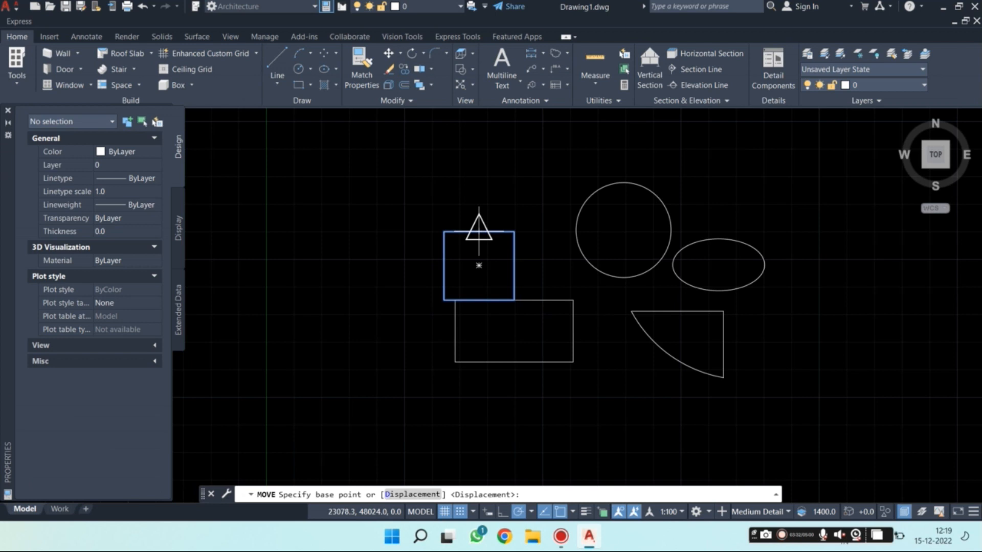
{"action": "left_click", "coordinate": [479, 232]}
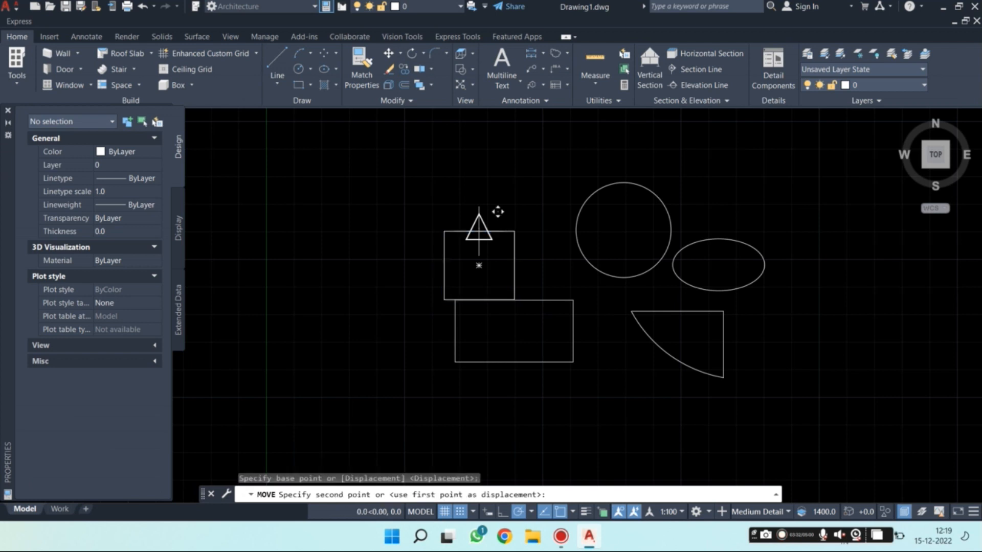
{"action": "left_click", "coordinate": [321, 231]}
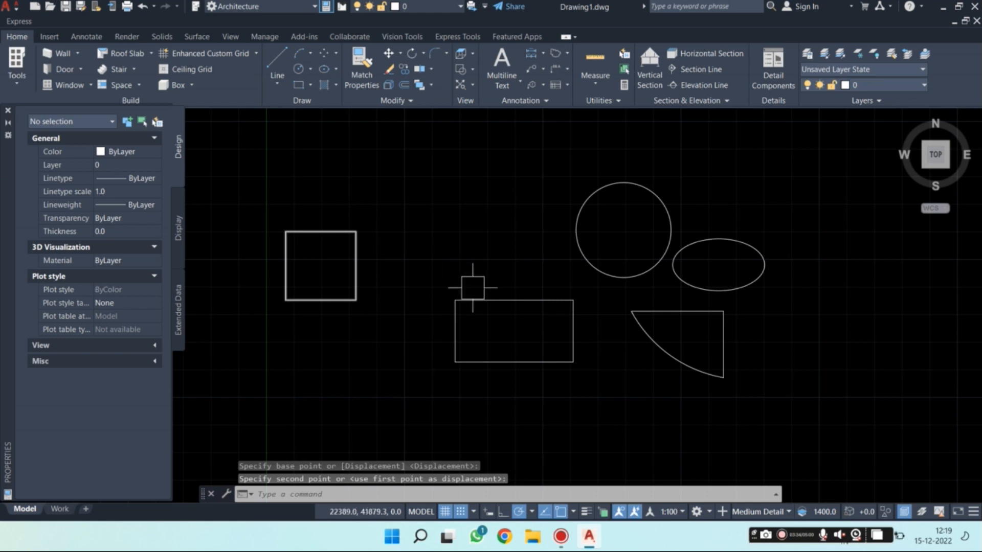
Move the four-line rectangle left by half its width, using the midpoint of its top edge as base point.
{"action": "left_click", "coordinate": [436, 272]}
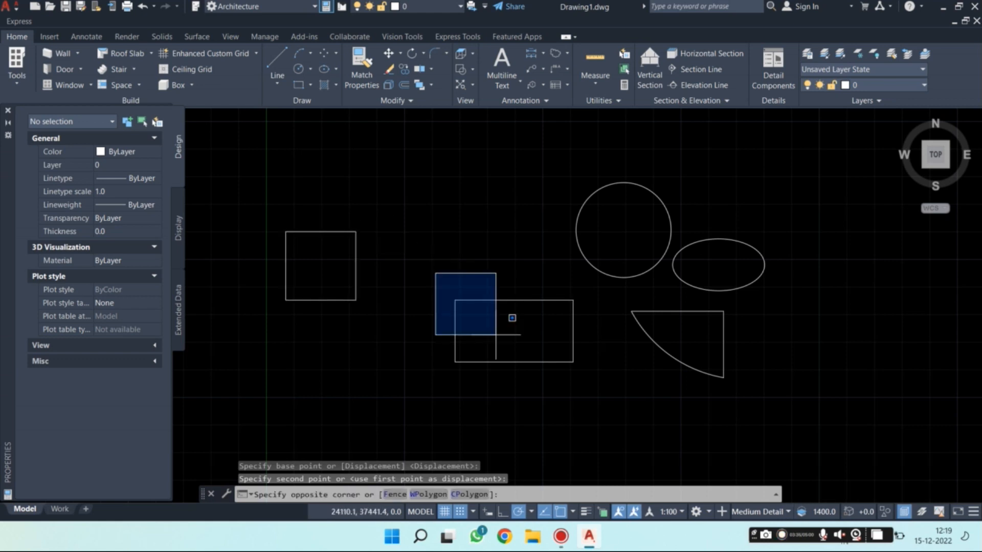
{"action": "left_click", "coordinate": [583, 396]}
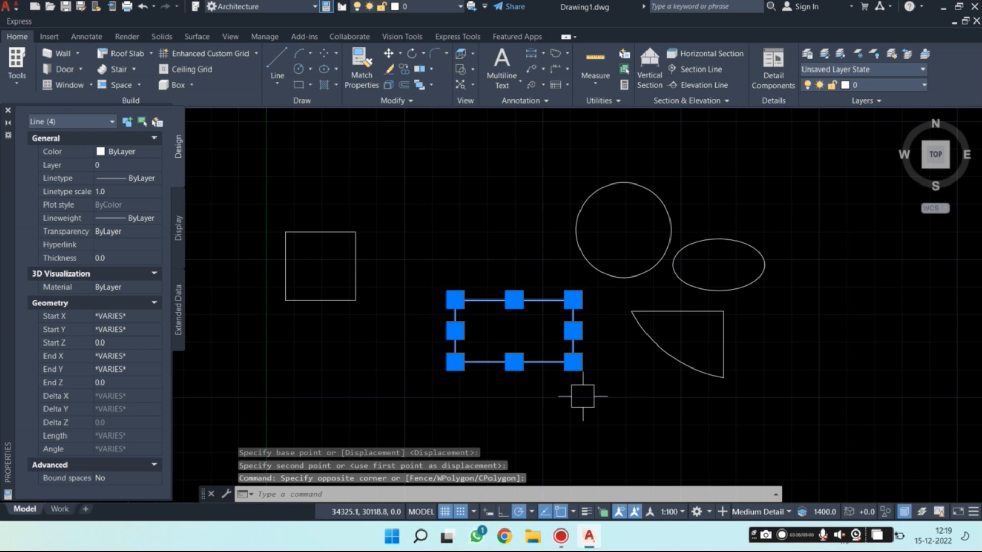
{"action": "type", "text": "m"}
{"action": "key", "text": "Return"}
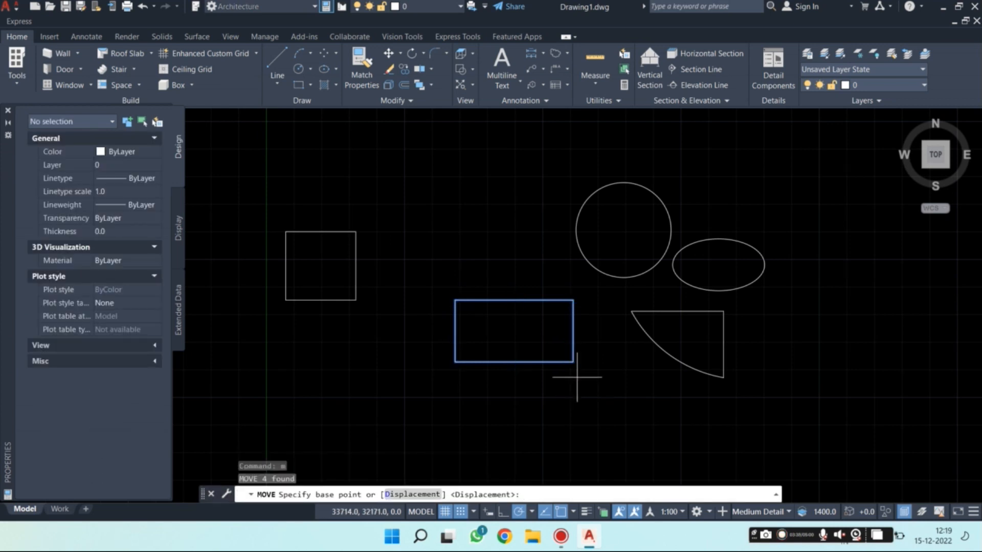
{"action": "left_click", "coordinate": [514, 300]}
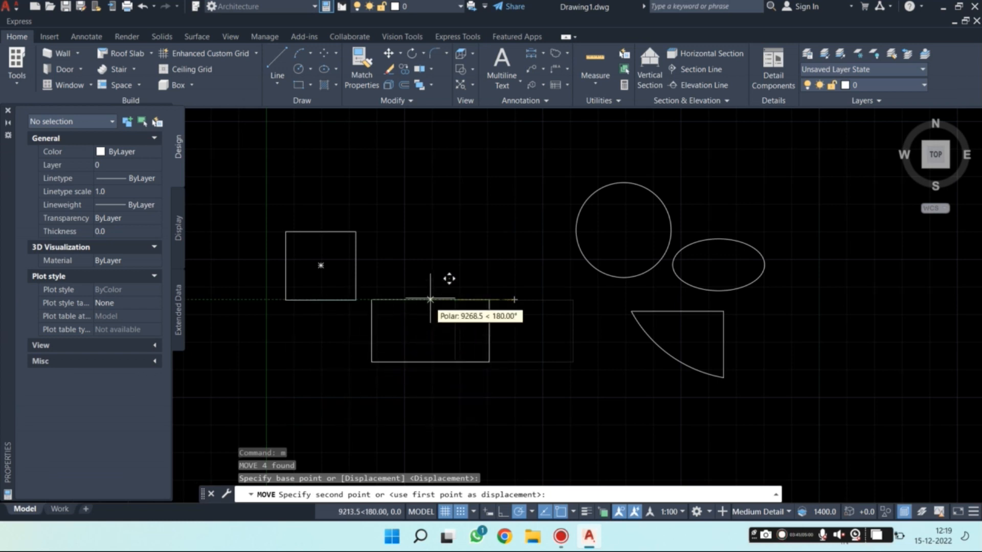
{"action": "left_click", "coordinate": [455, 301]}
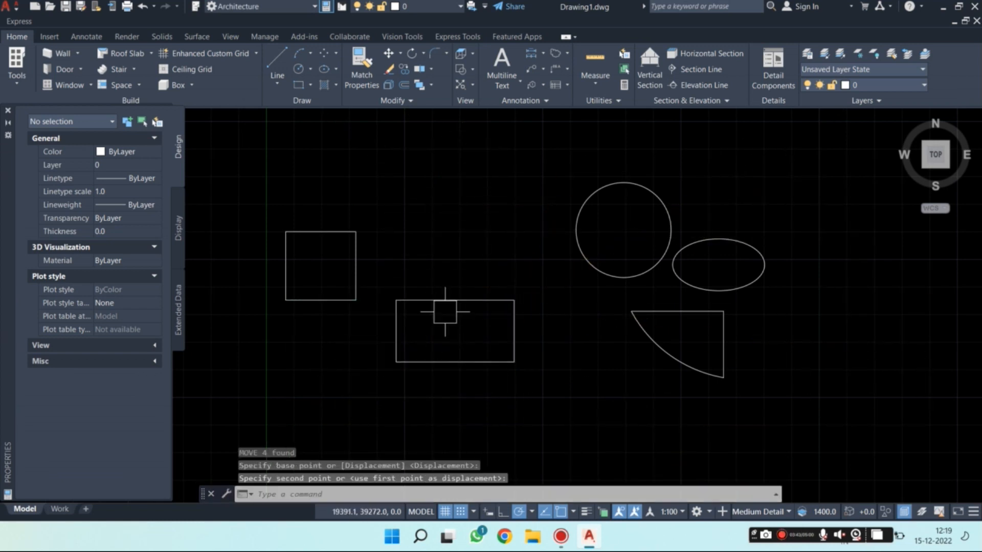
Try to rotate the four-line rectangle, using its lower-right corner as base point.
{"action": "left_click", "coordinate": [596, 421]}
{"action": "left_click", "coordinate": [377, 271]}
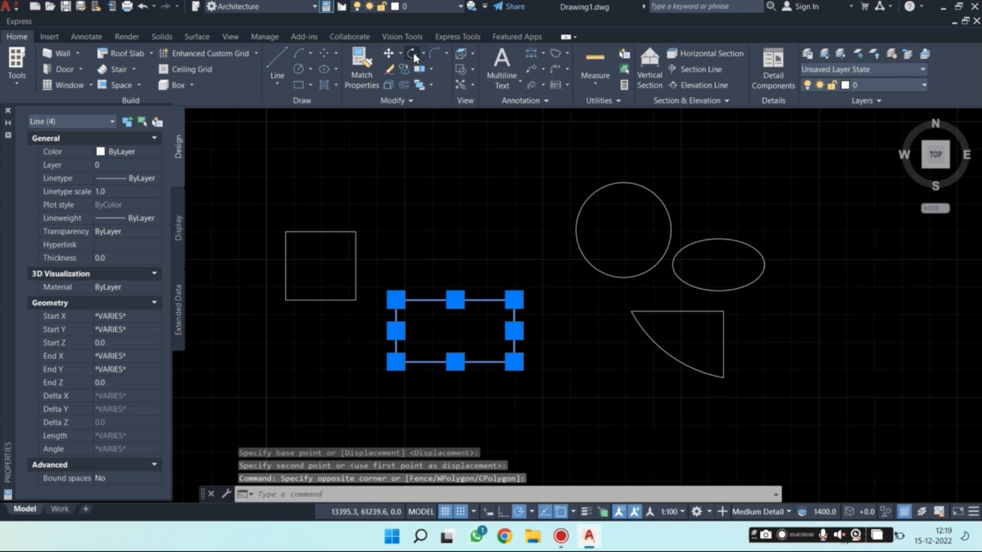
{"action": "left_click", "coordinate": [414, 54]}
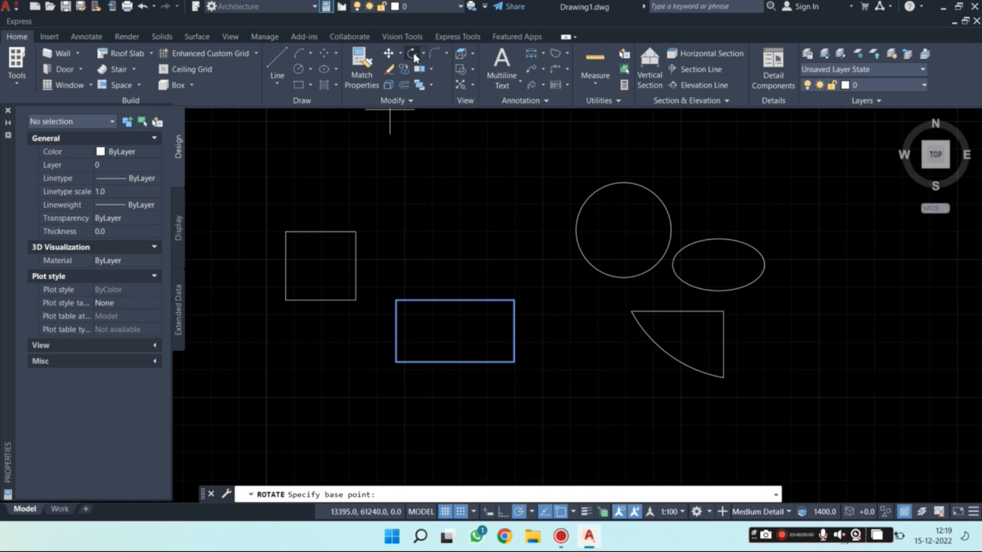
{"action": "left_click", "coordinate": [514, 362]}
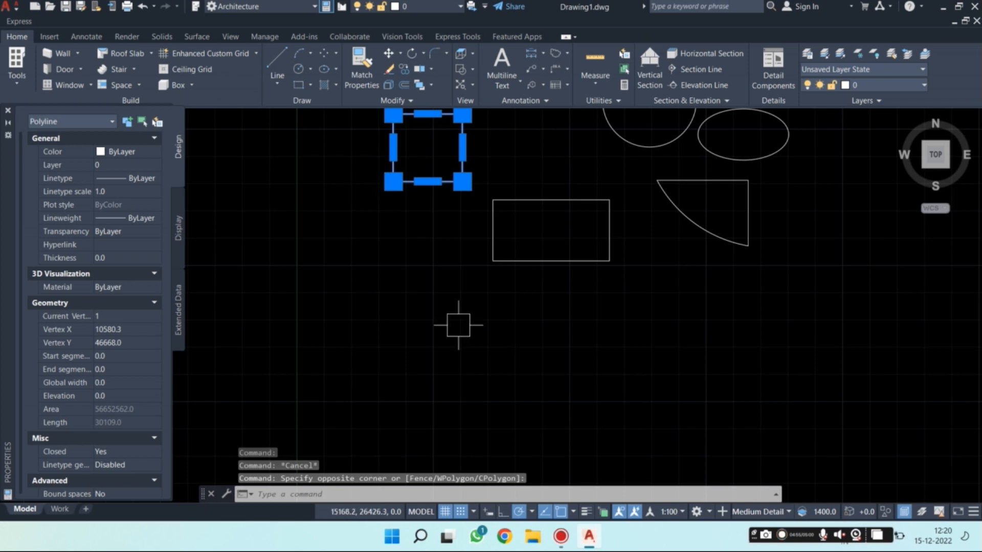
Draw a stepped polyline below the rectangle with horizontal and vertical segments running right, down, left, halfway back up and left again.
{"action": "key", "text": "Escape"}
{"action": "type", "text": "pl"}
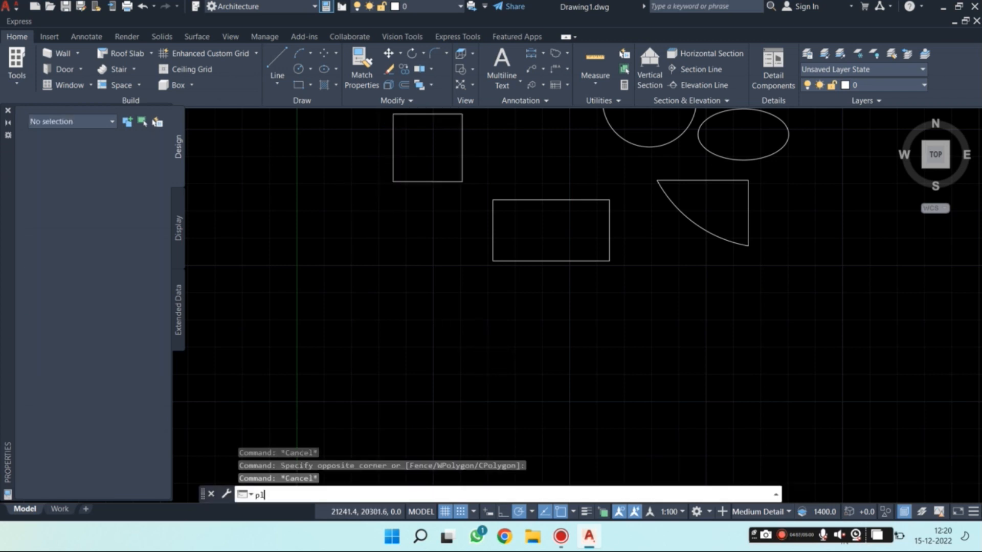
{"action": "key", "text": "Return"}
{"action": "left_click", "coordinate": [456, 281]}
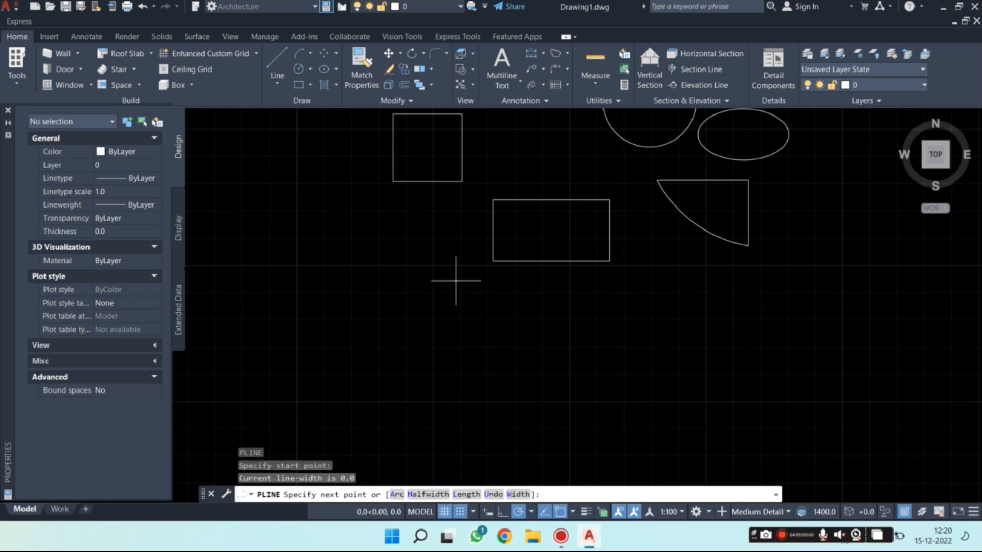
{"action": "left_click", "coordinate": [553, 280]}
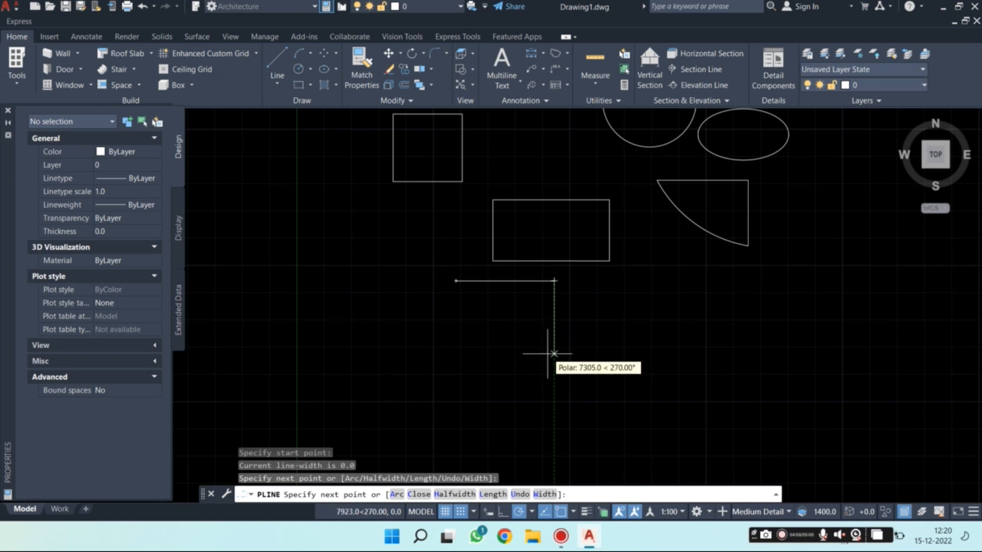
{"action": "left_click", "coordinate": [554, 377]}
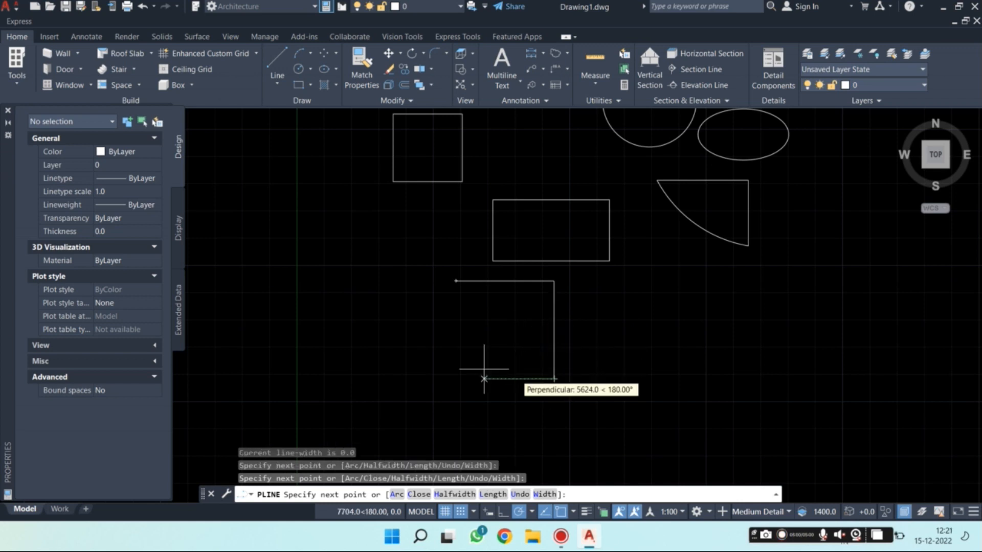
{"action": "left_click", "coordinate": [453, 379]}
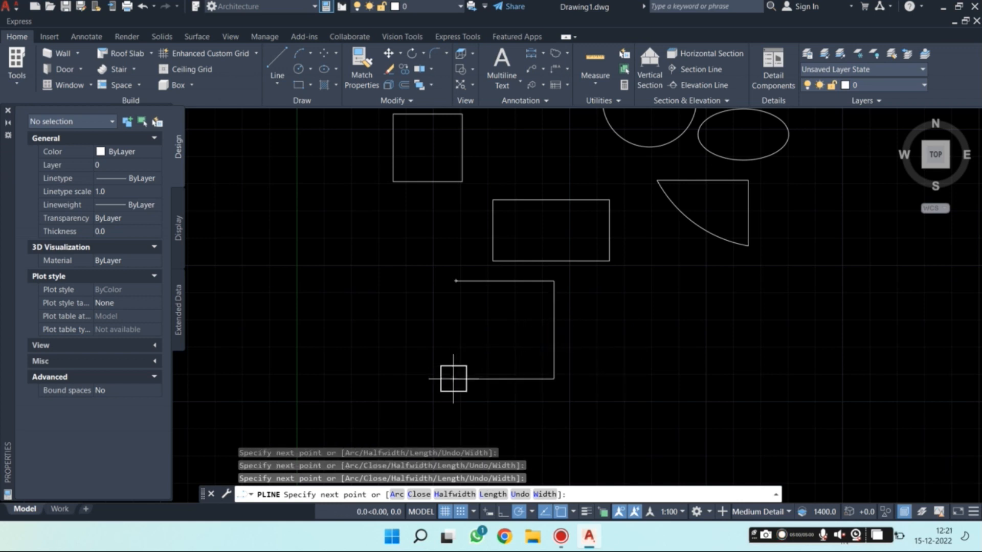
{"action": "left_click", "coordinate": [453, 329]}
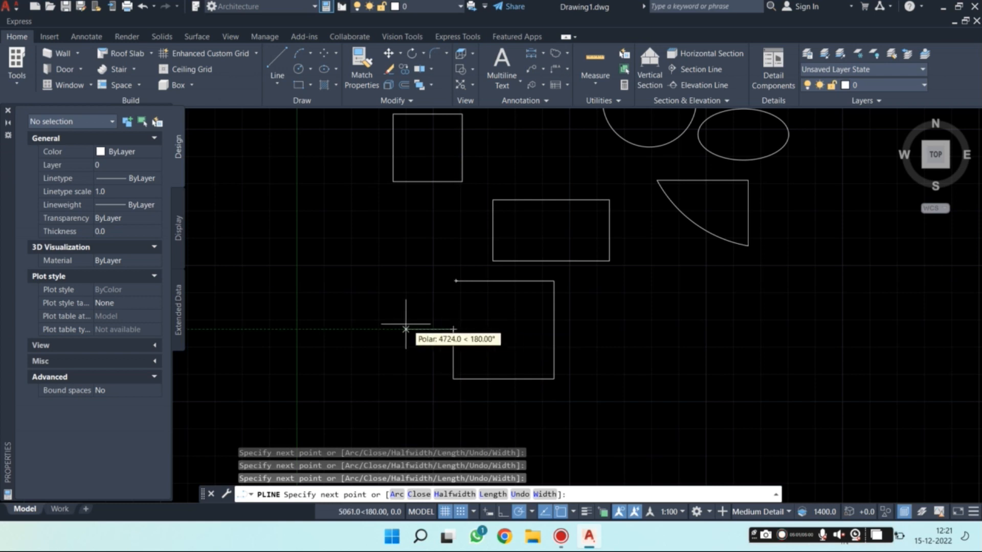
{"action": "left_click", "coordinate": [395, 329]}
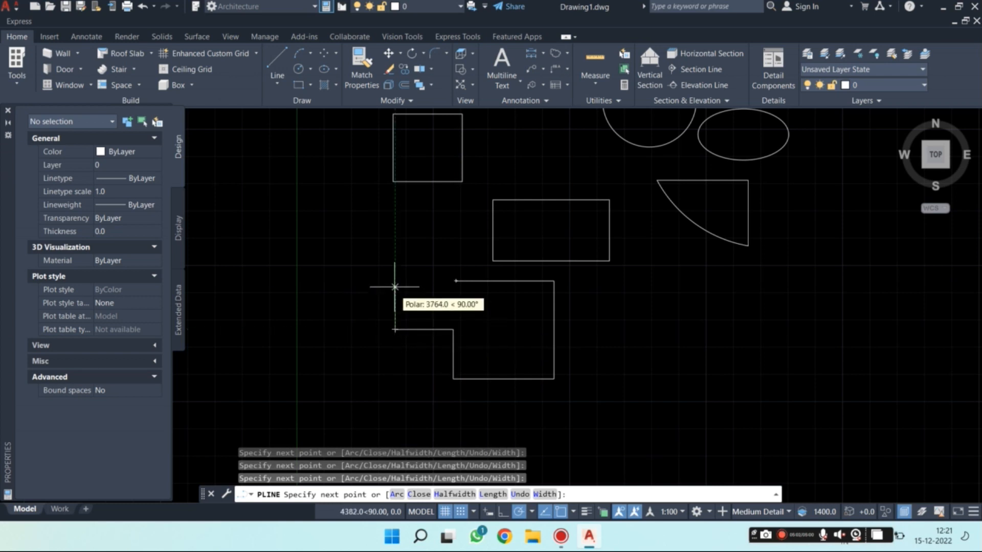